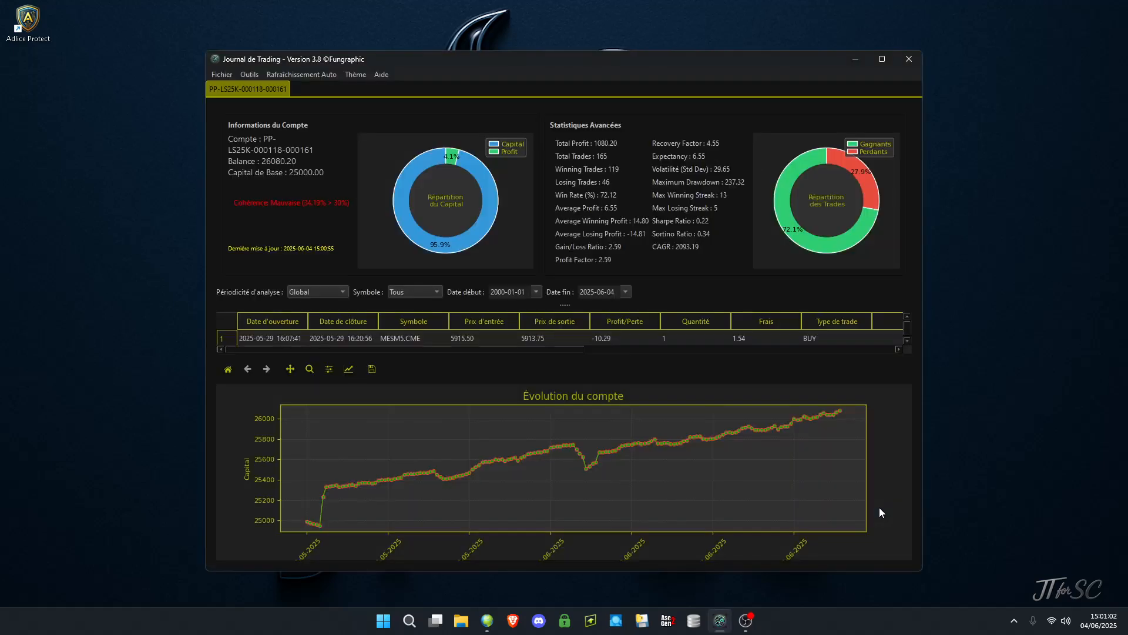
- Add an account named "test" in the capital simulation and tracking tool and view its performance chart
left_click(248, 71)
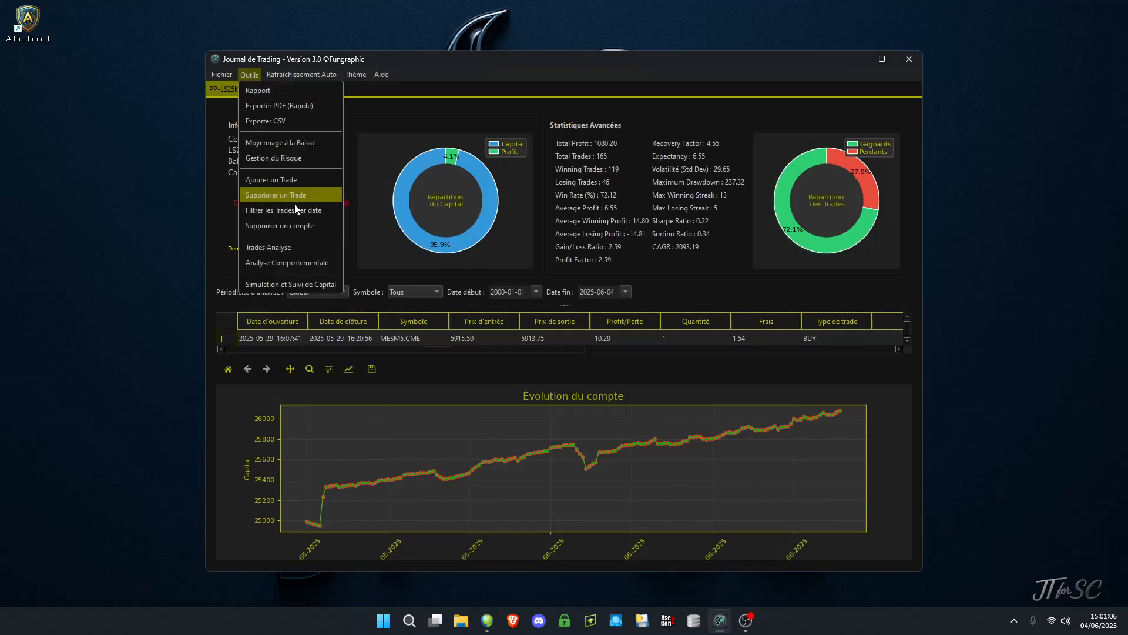
left_click(273, 282)
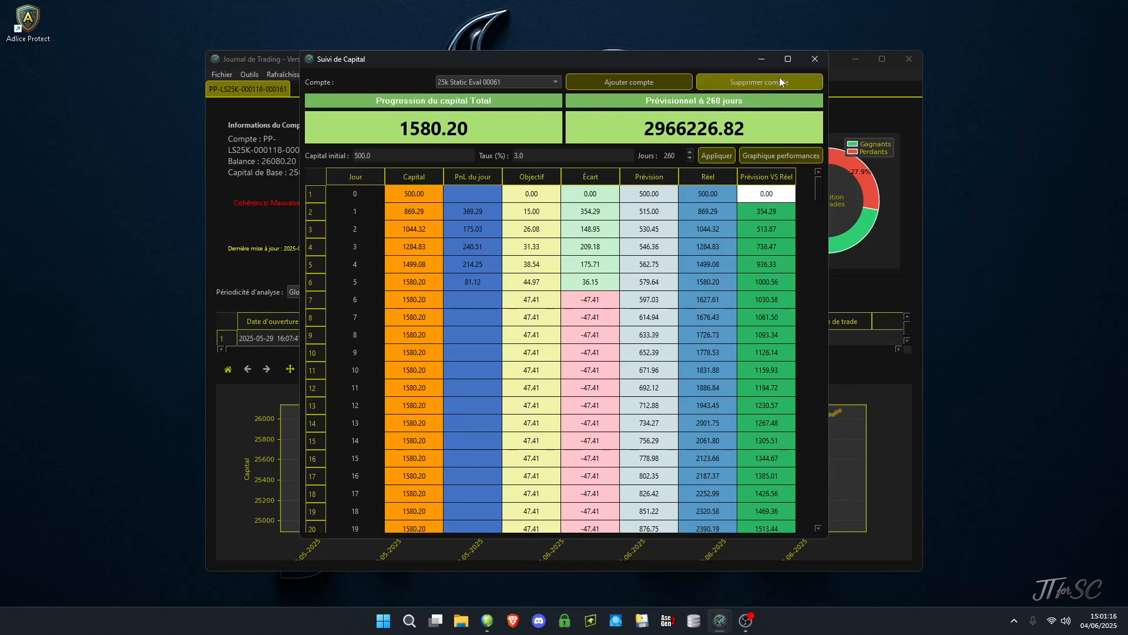
left_click(604, 79)
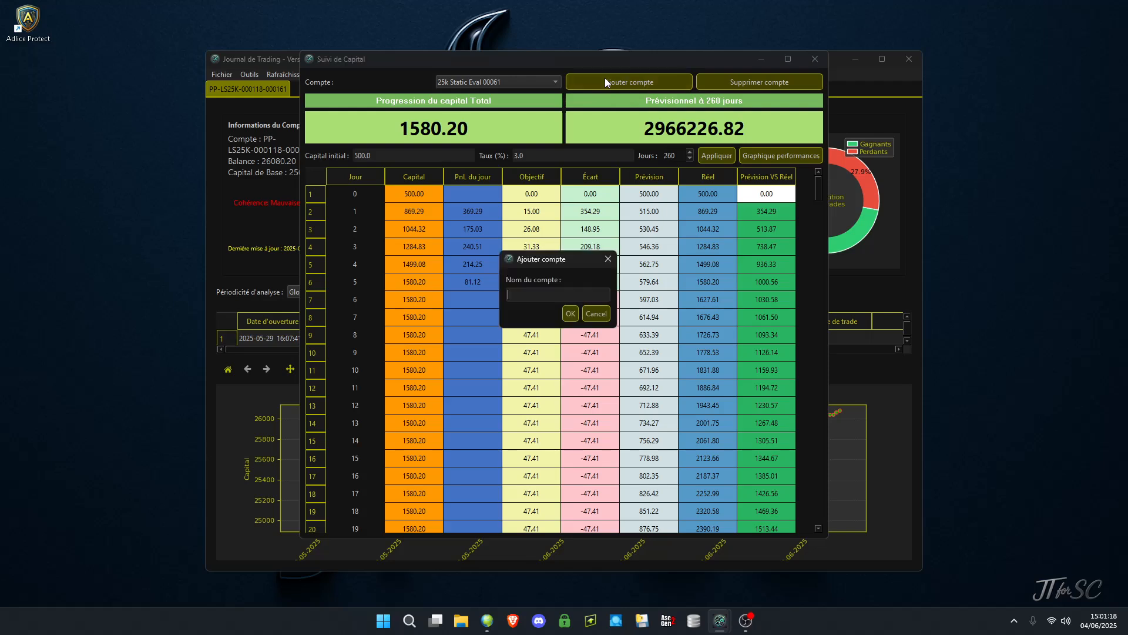
type("test")
left_click(569, 313)
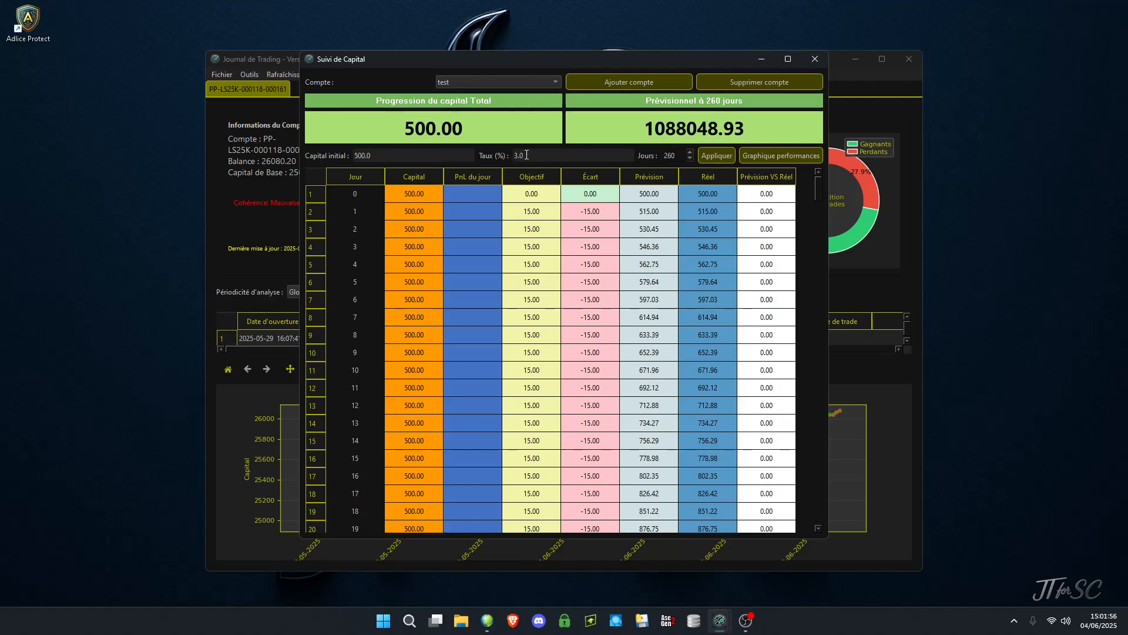
left_click(765, 154)
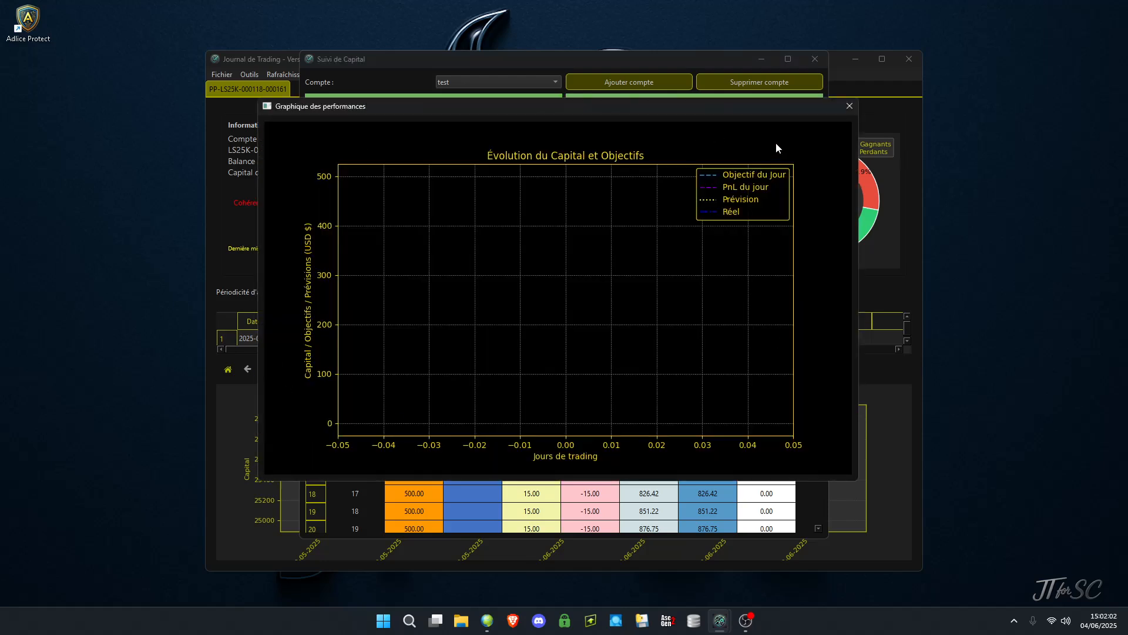
left_click(847, 110)
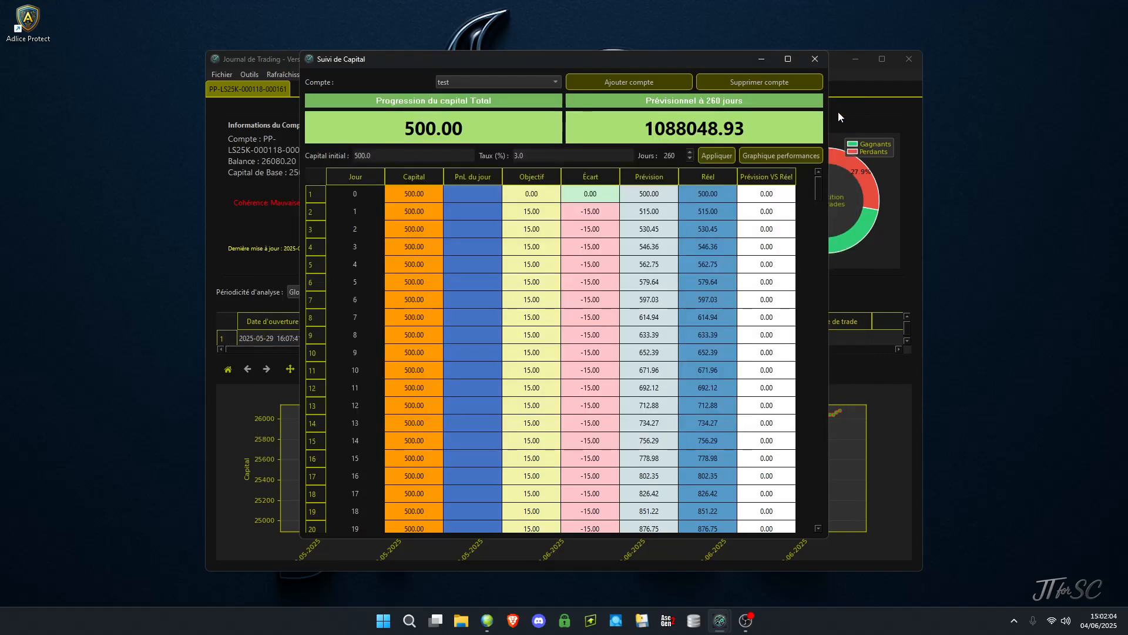
- Enter daily PnL values of 15 for day 1 and 21 for day 2, and check the performance chart
left_click(462, 209)
type("15")
key("Return")
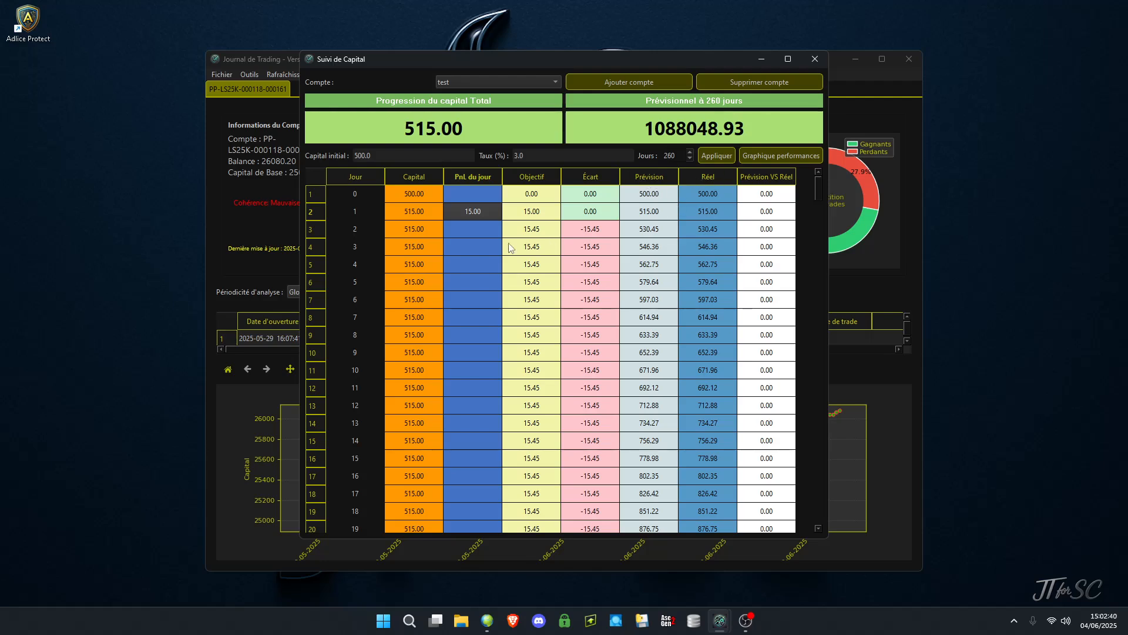
double_click(470, 229)
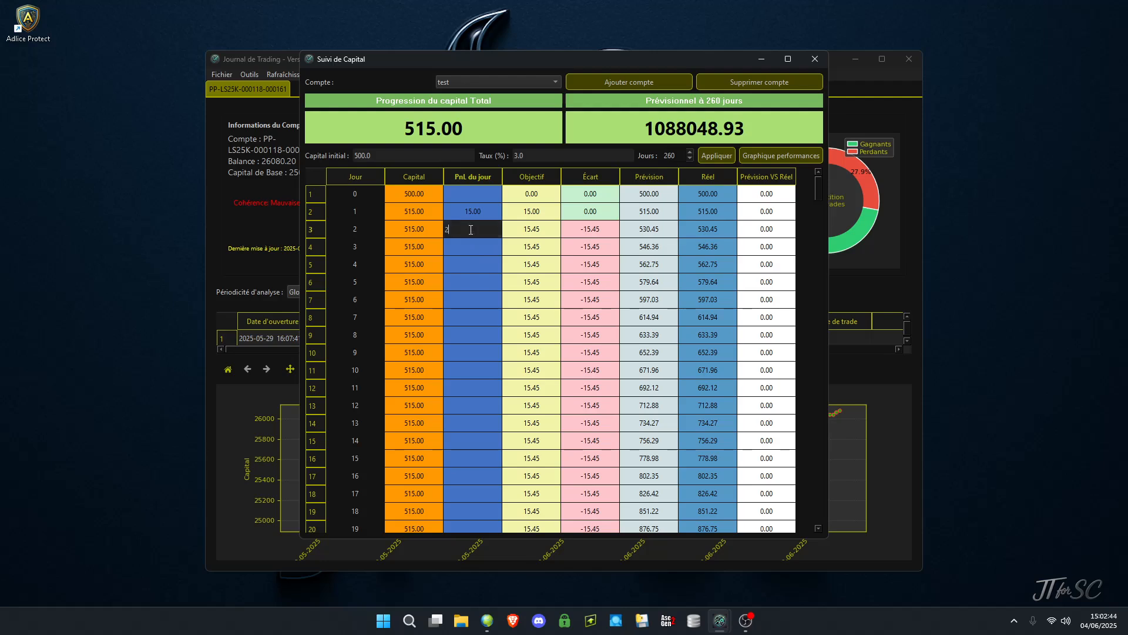
type("21")
key("Return")
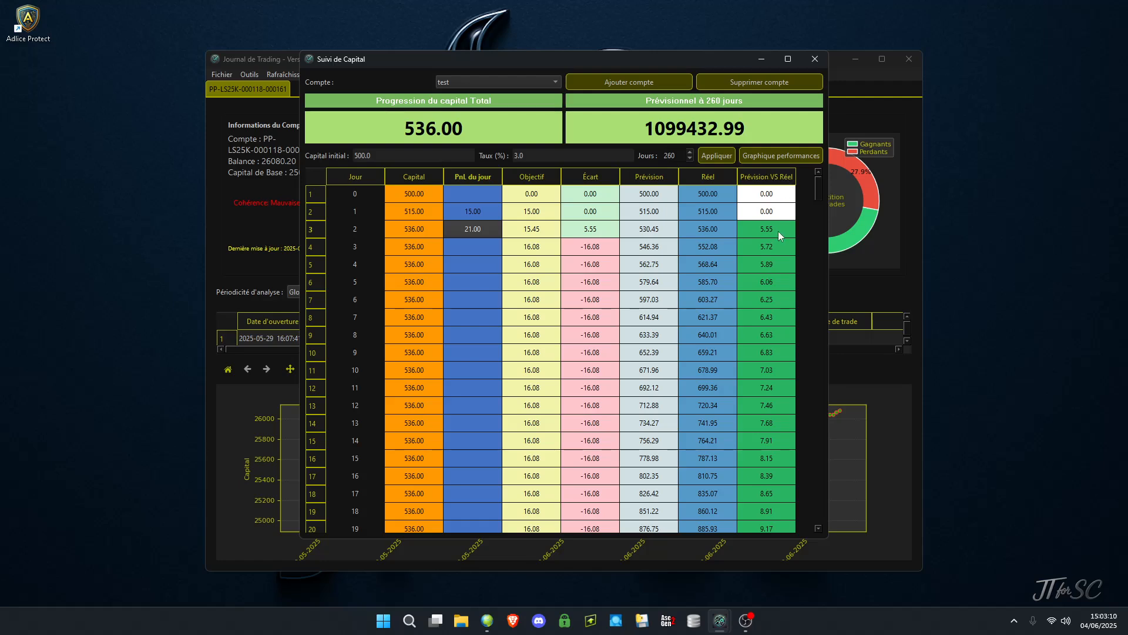
left_click(761, 155)
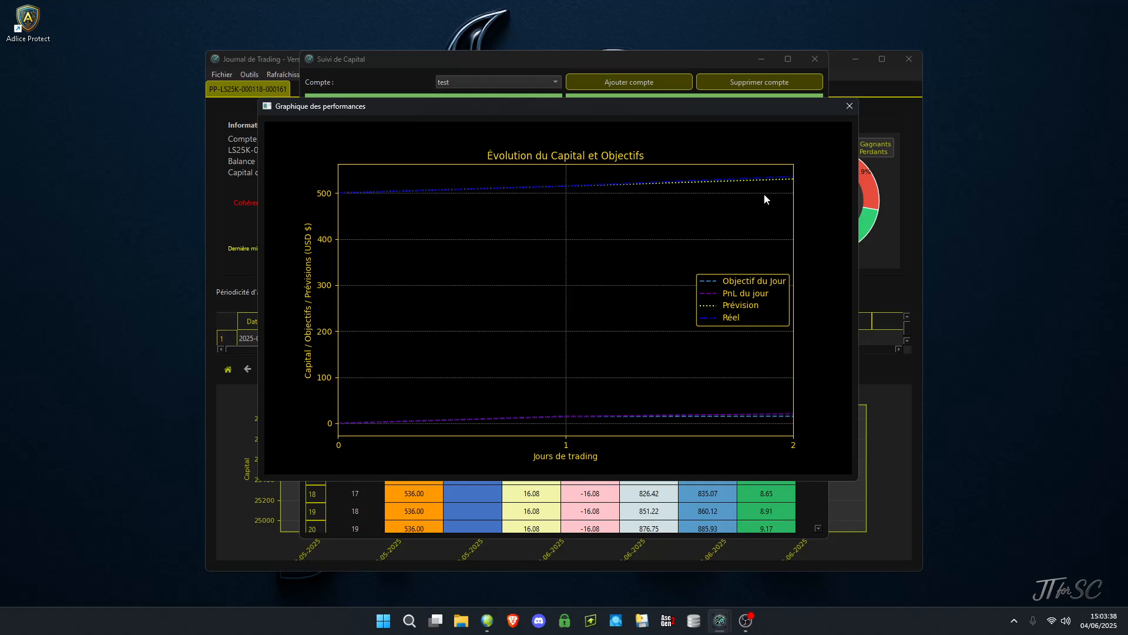
left_click(852, 107)
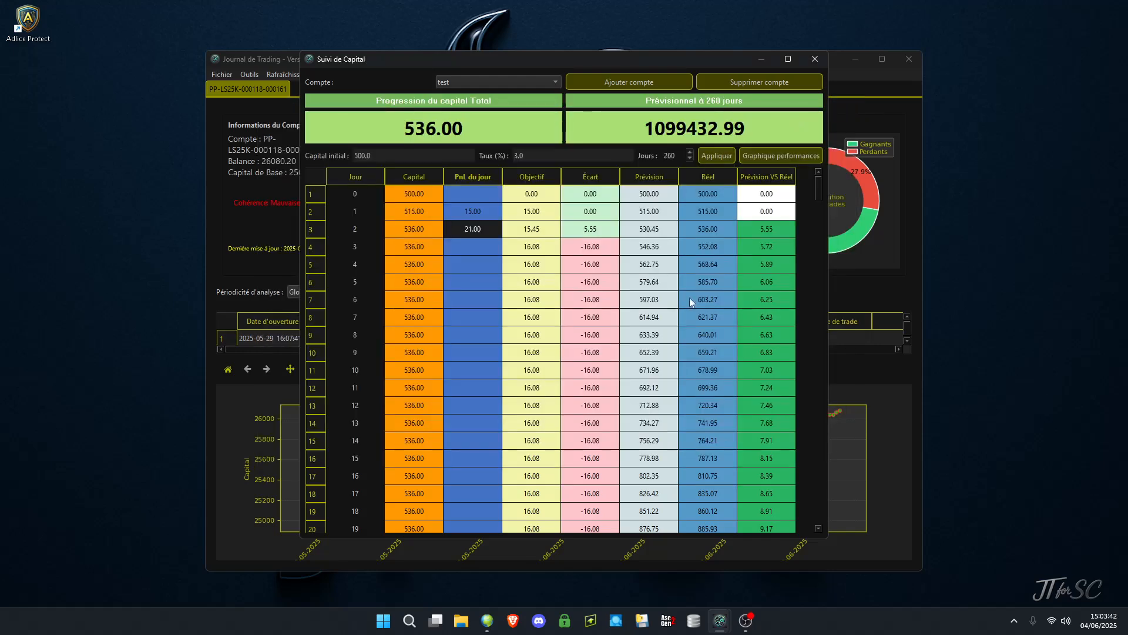
- Enter a daily PnL of 154 for day 3 and view the performance chart
left_click(466, 245)
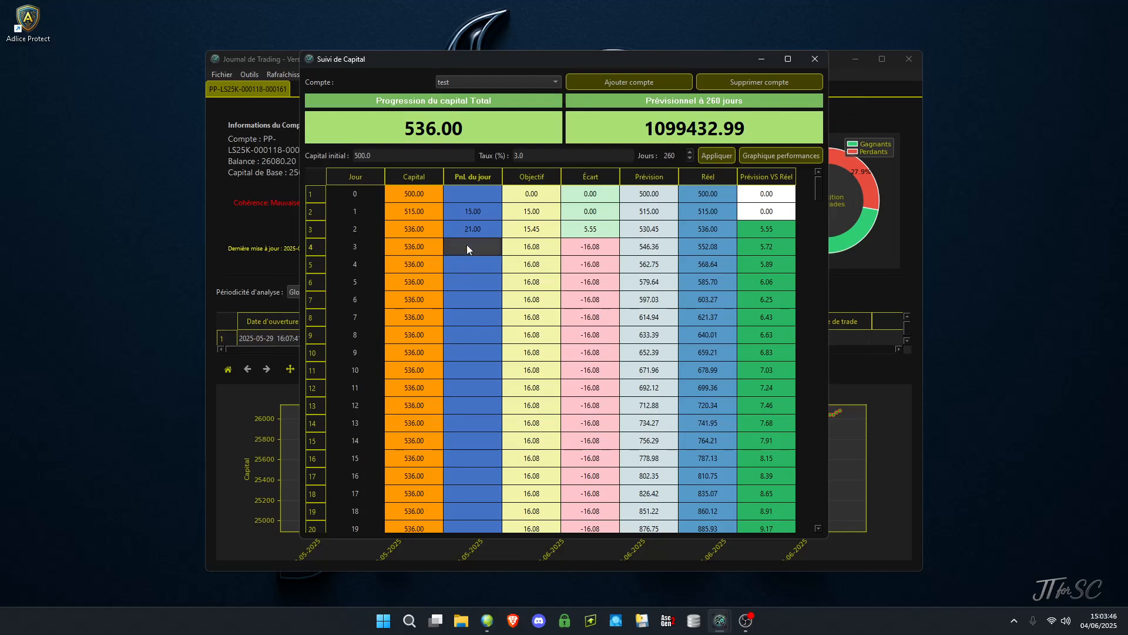
type("154")
key("Return")
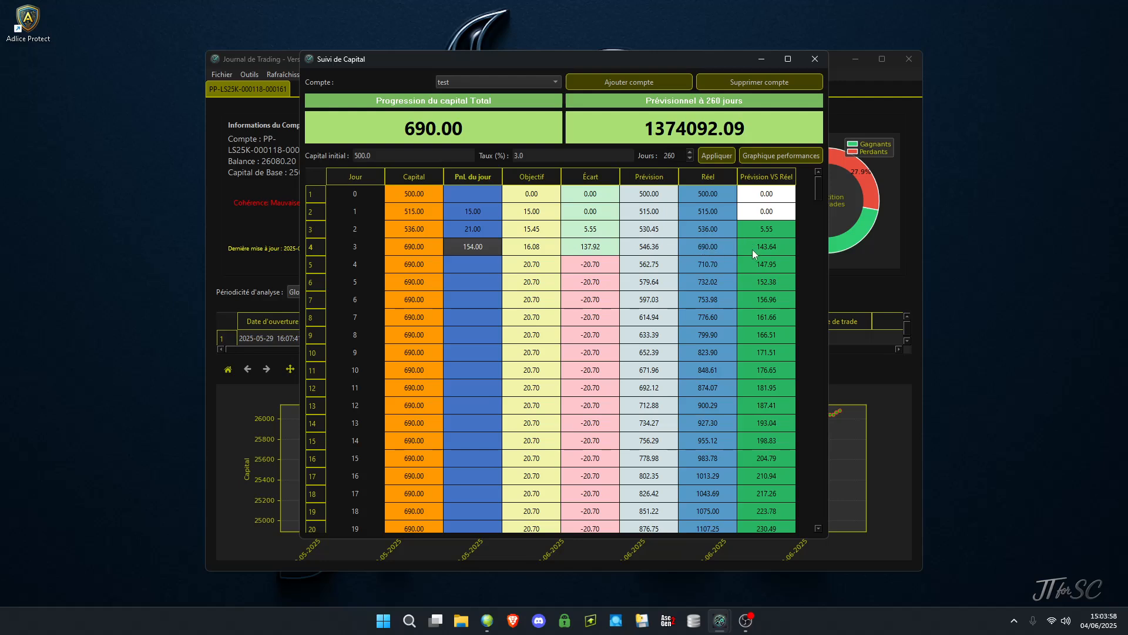
left_click(775, 156)
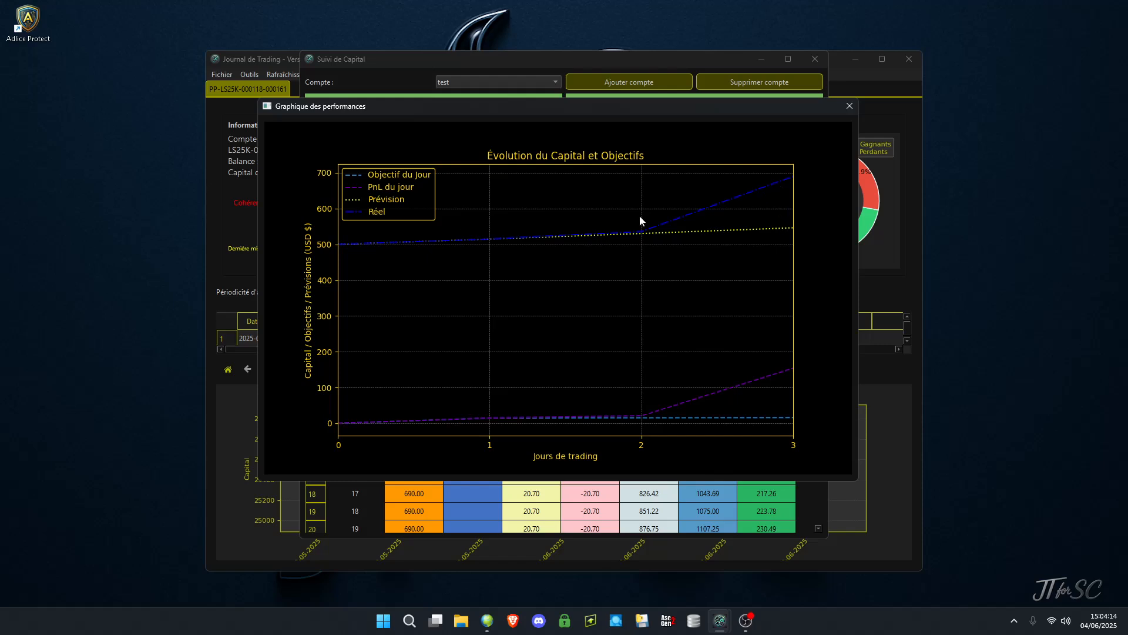
left_click(849, 107)
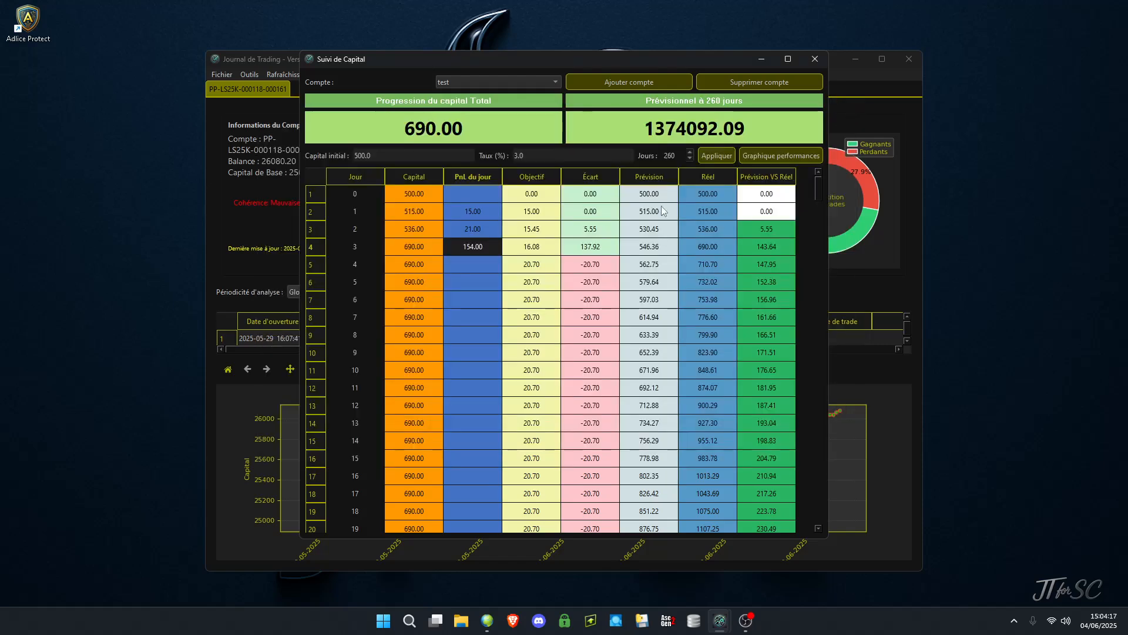
- Record daily PnL values of 8.50 for day 4 and 15 for day 5, and review the performance chart
left_click(463, 265)
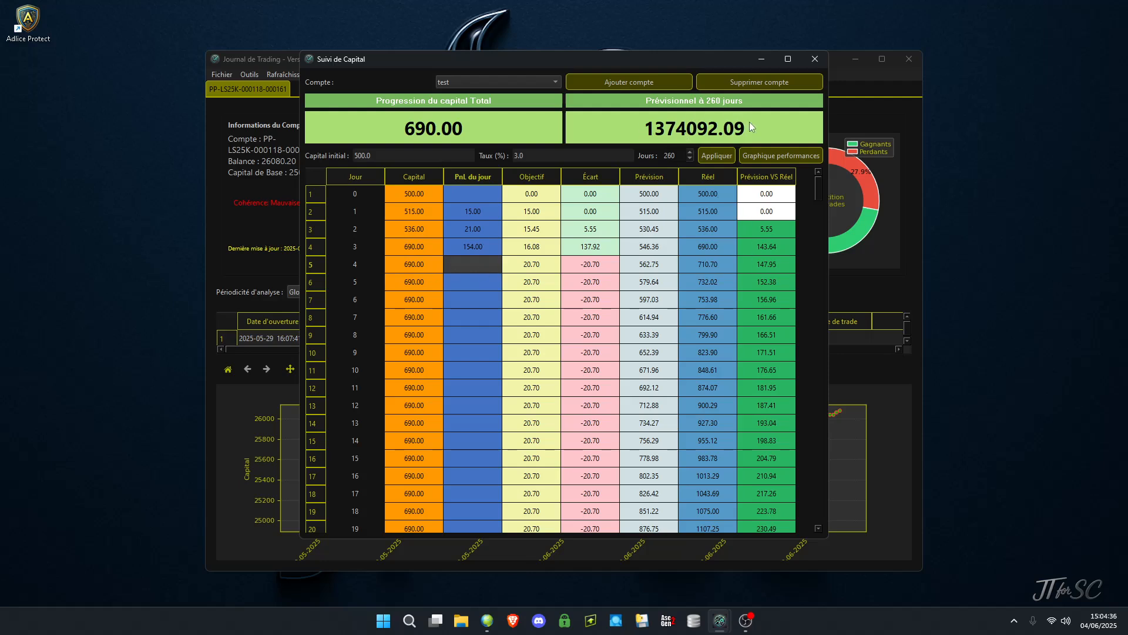
double_click(466, 267)
type("8.50")
key("Return")
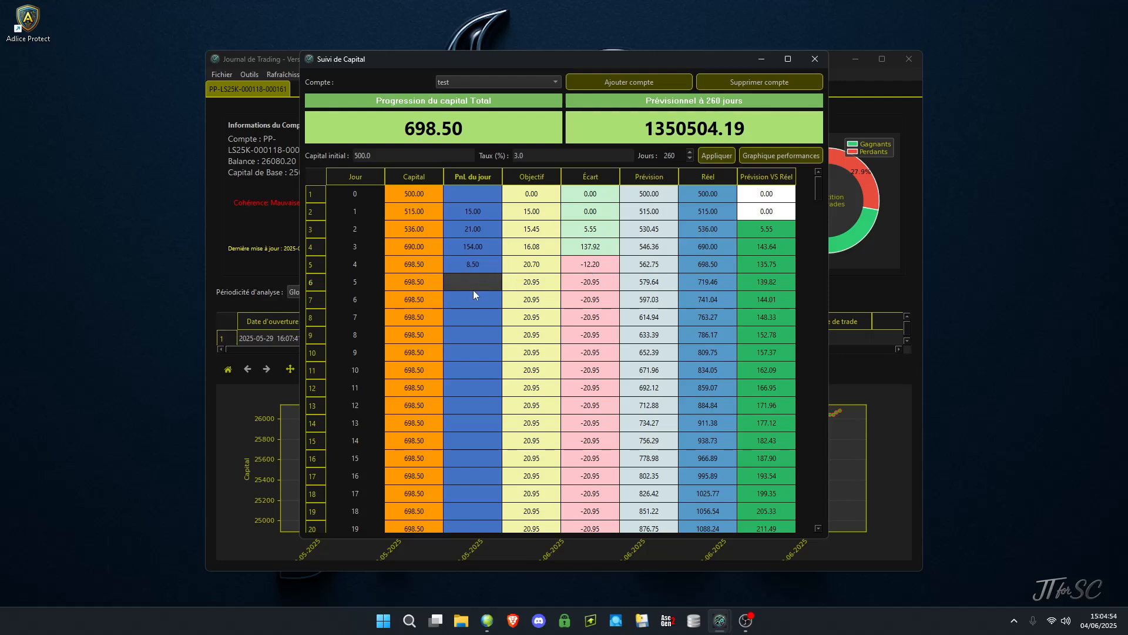
type("15")
key("Return")
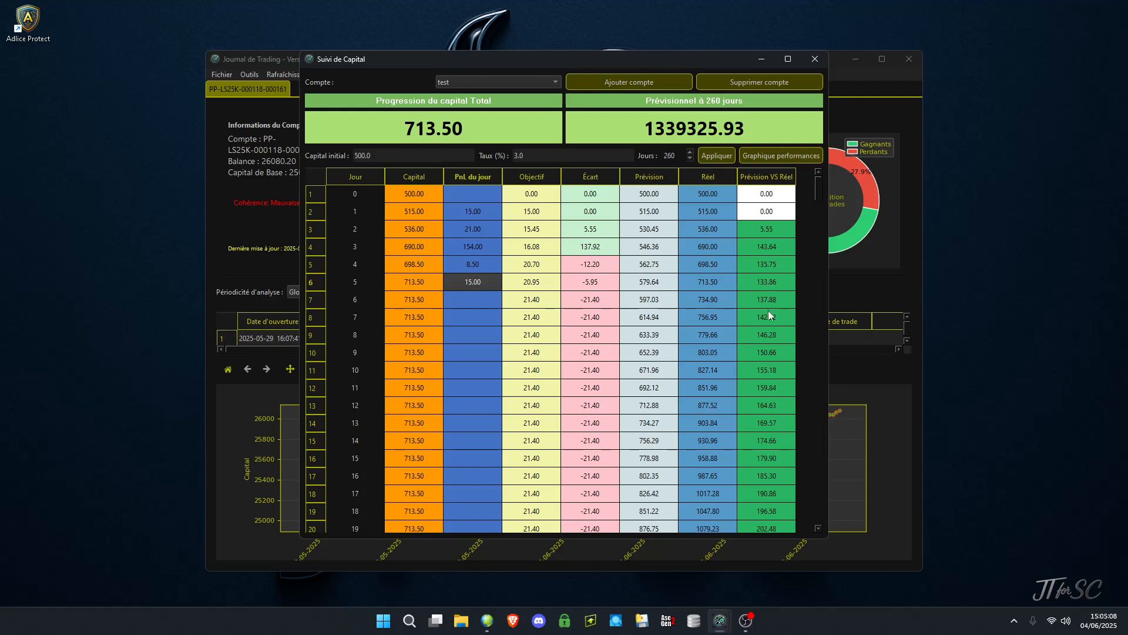
left_click(764, 156)
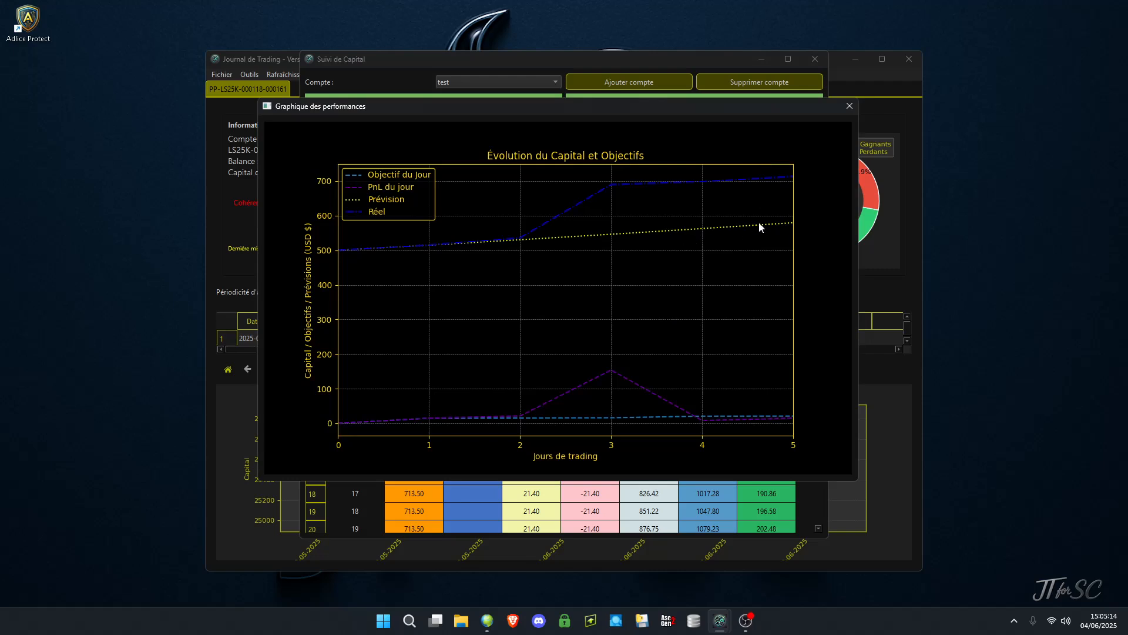
left_click(850, 108)
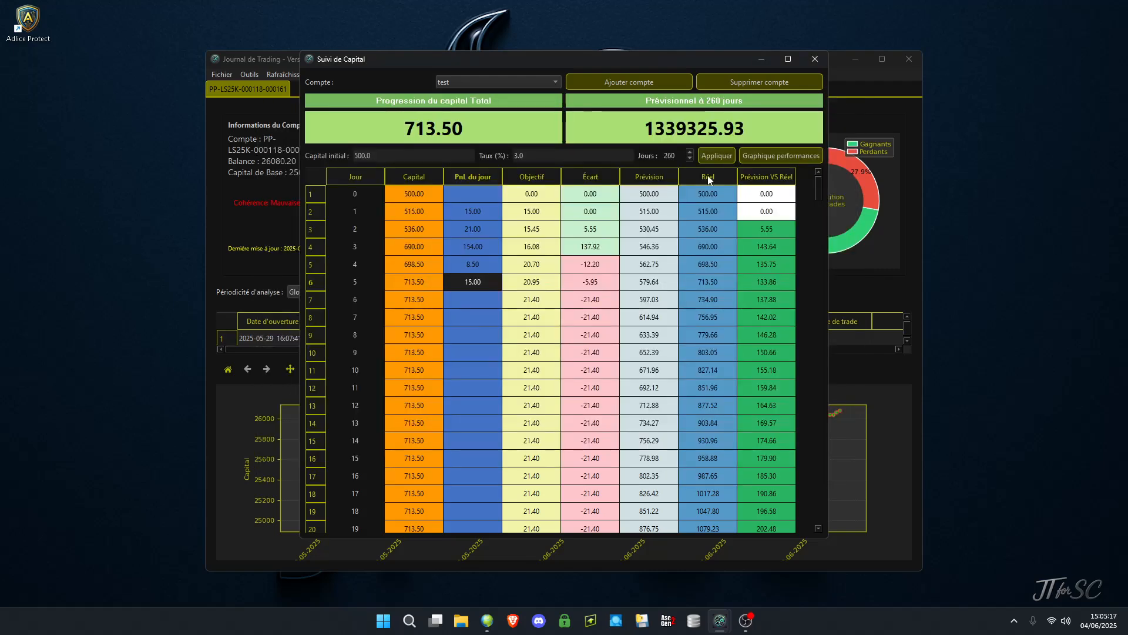
- Enter a daily PnL loss of -150 for day 6 and a gain of 21 for day 7
left_click(464, 303)
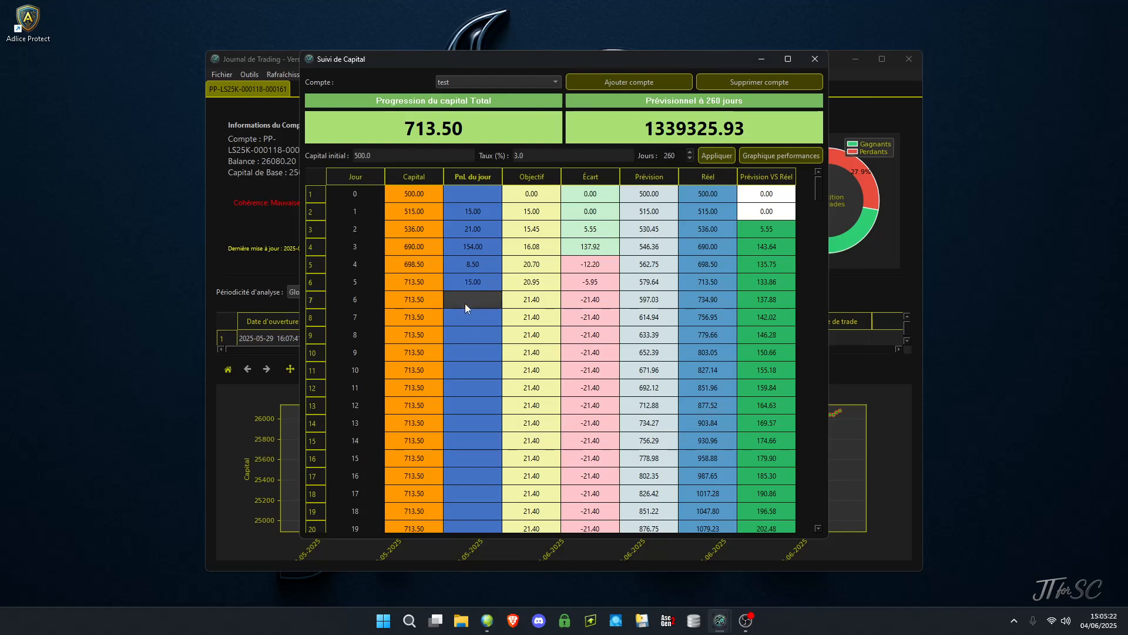
type("-150")
key("Return")
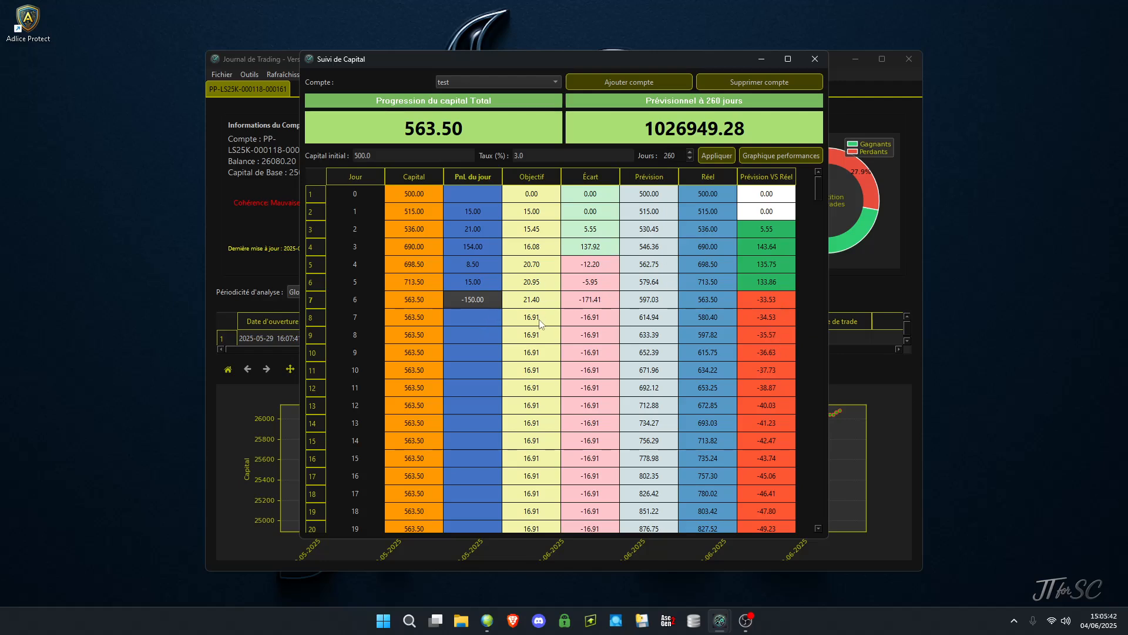
left_click(466, 320)
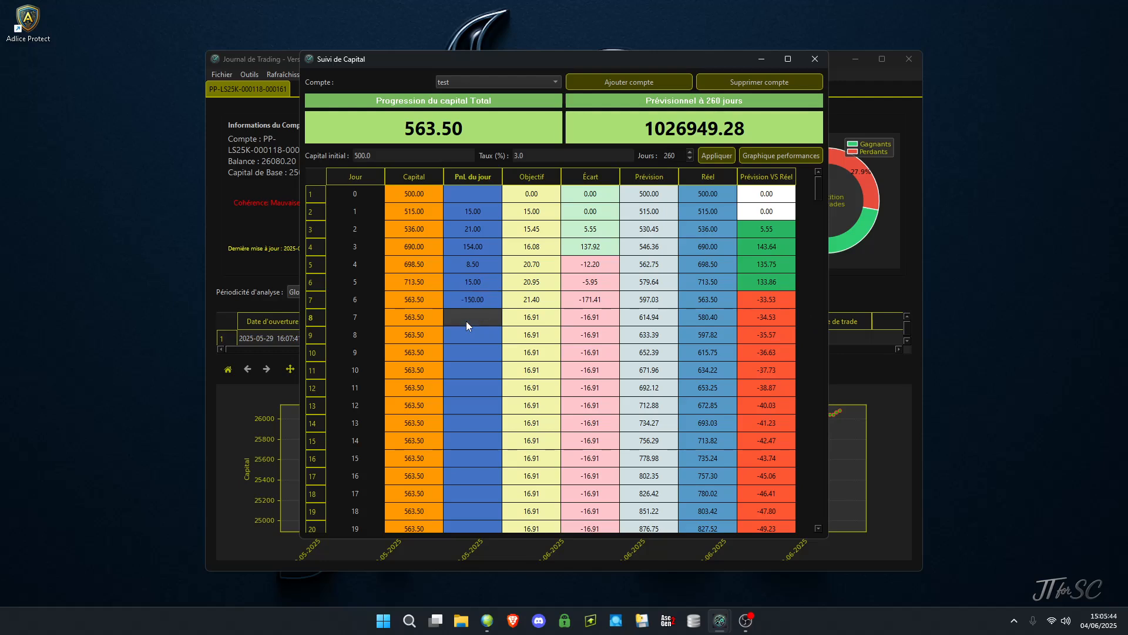
type("21")
key("Return")
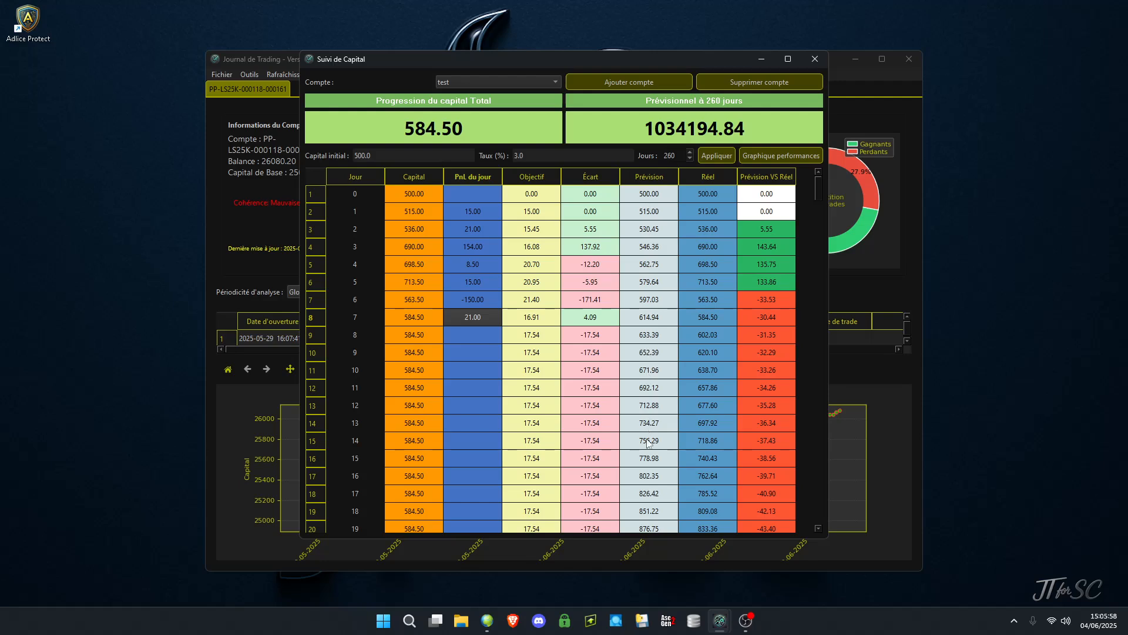
- Enter daily PnL values of 45 for day 8 and 23 for day 9, and examine the performance chart
left_click(464, 333)
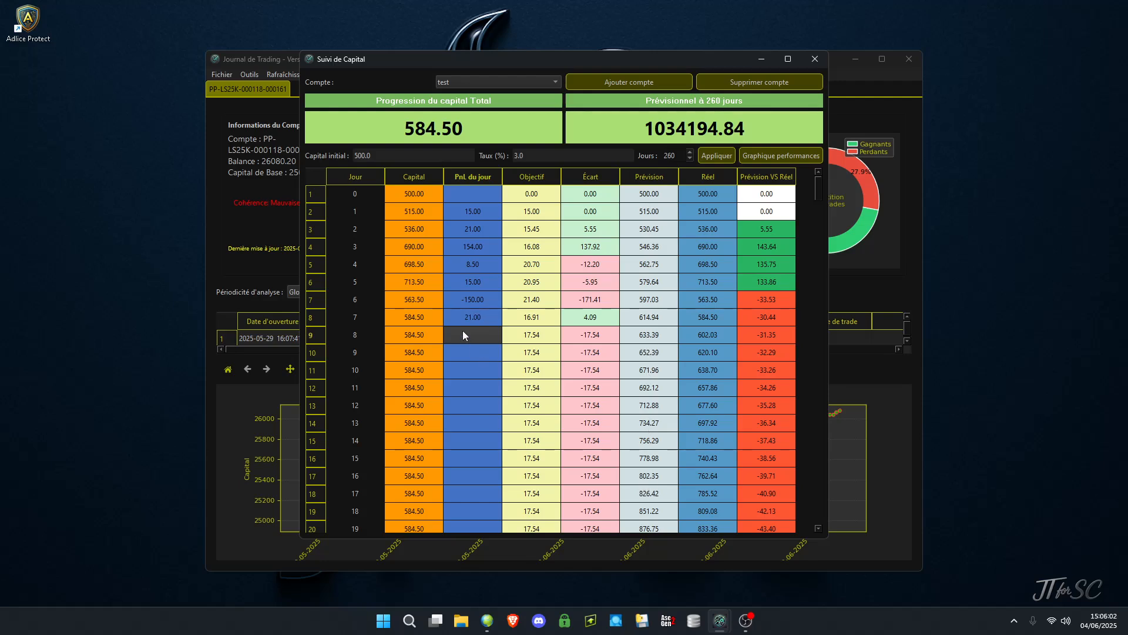
type("45")
key("Return")
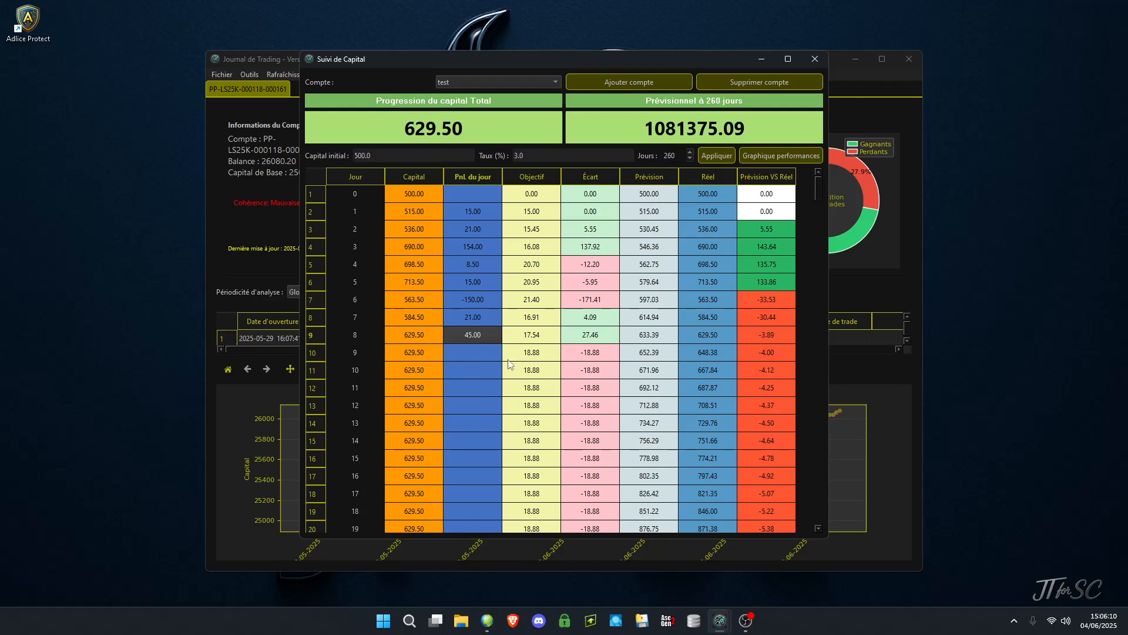
left_click(460, 355)
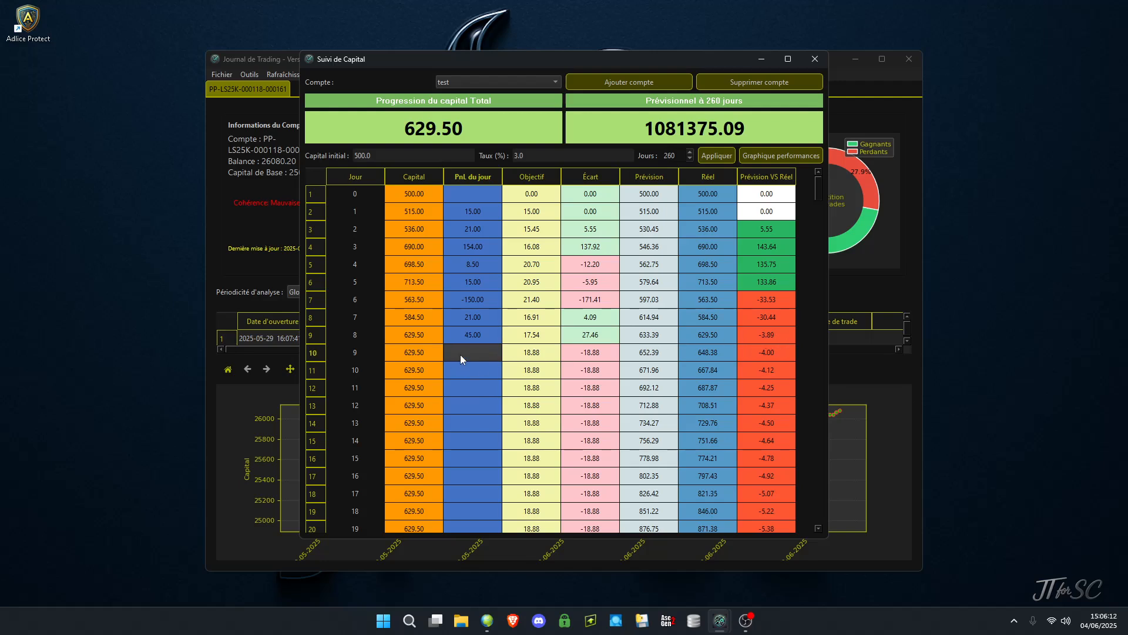
type("23")
key("Return")
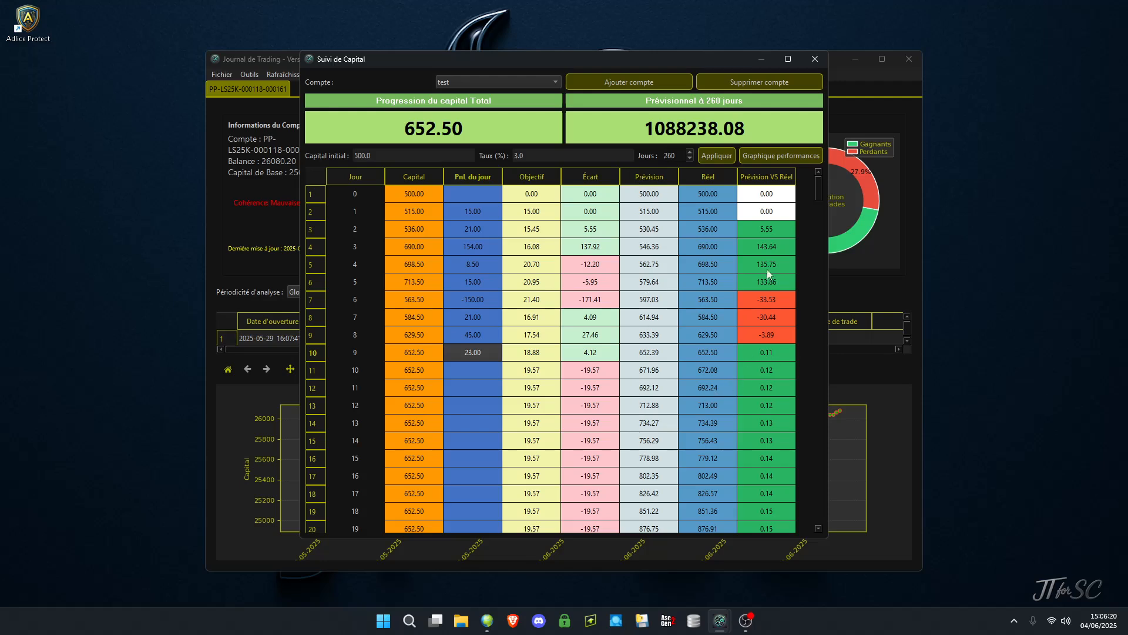
left_click(761, 157)
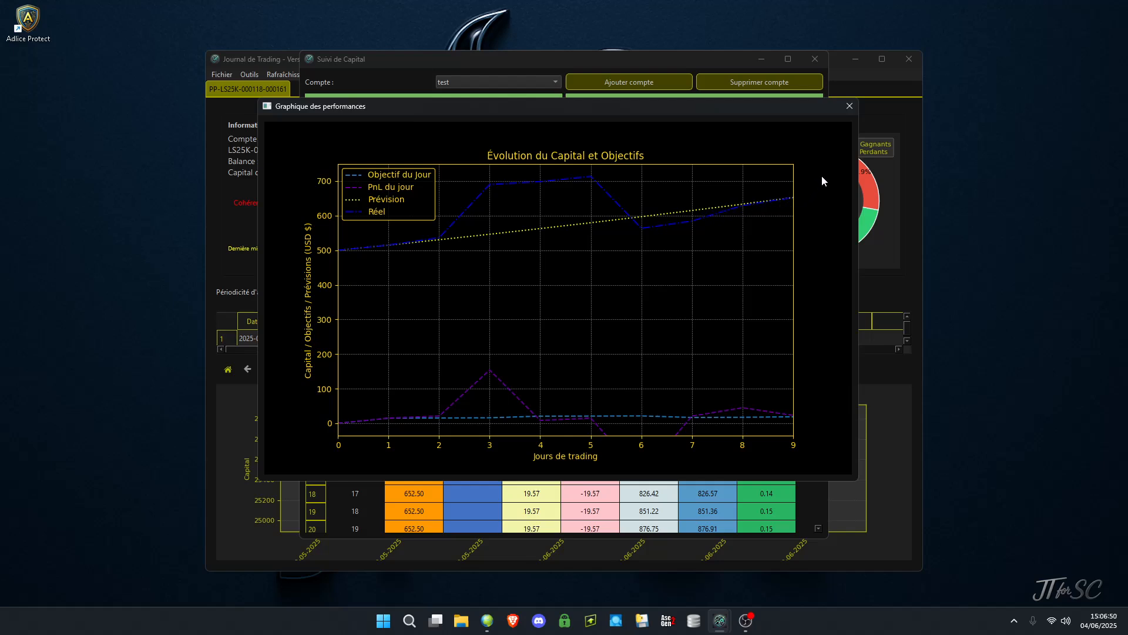
left_click(850, 107)
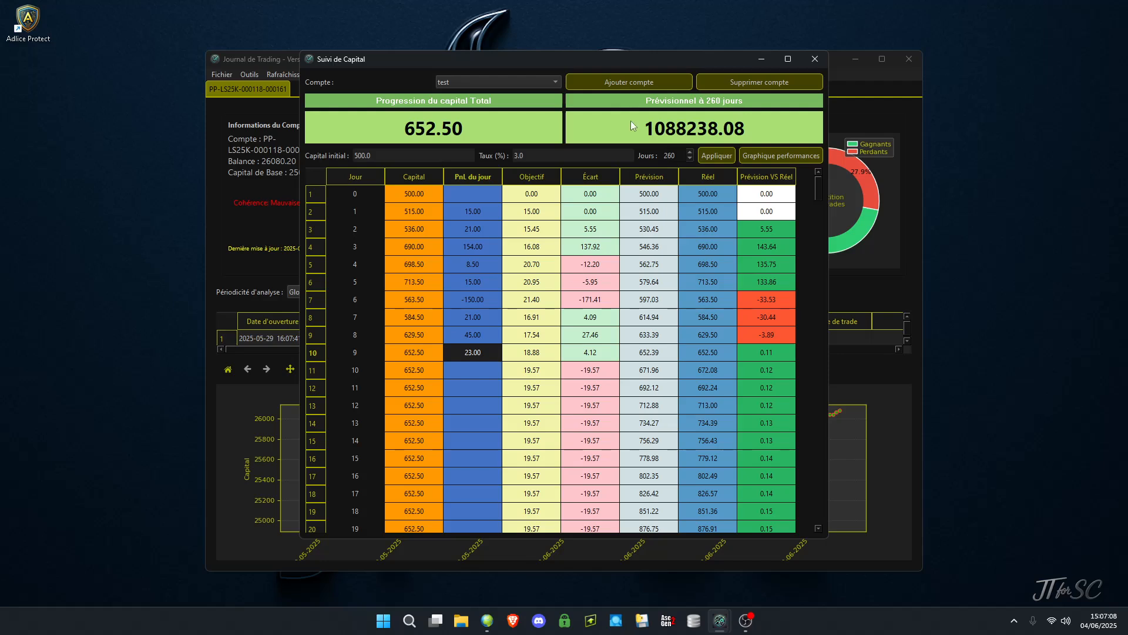
- Delete the "test" account from the capital tracking tool and confirm its removal
left_click(746, 78)
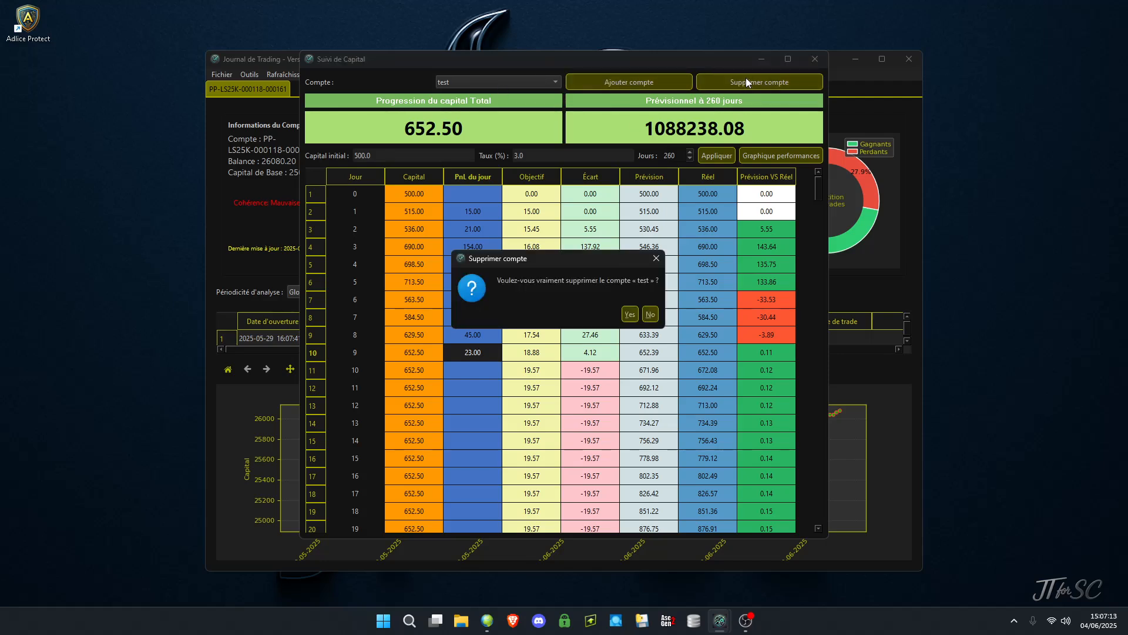
left_click(632, 315)
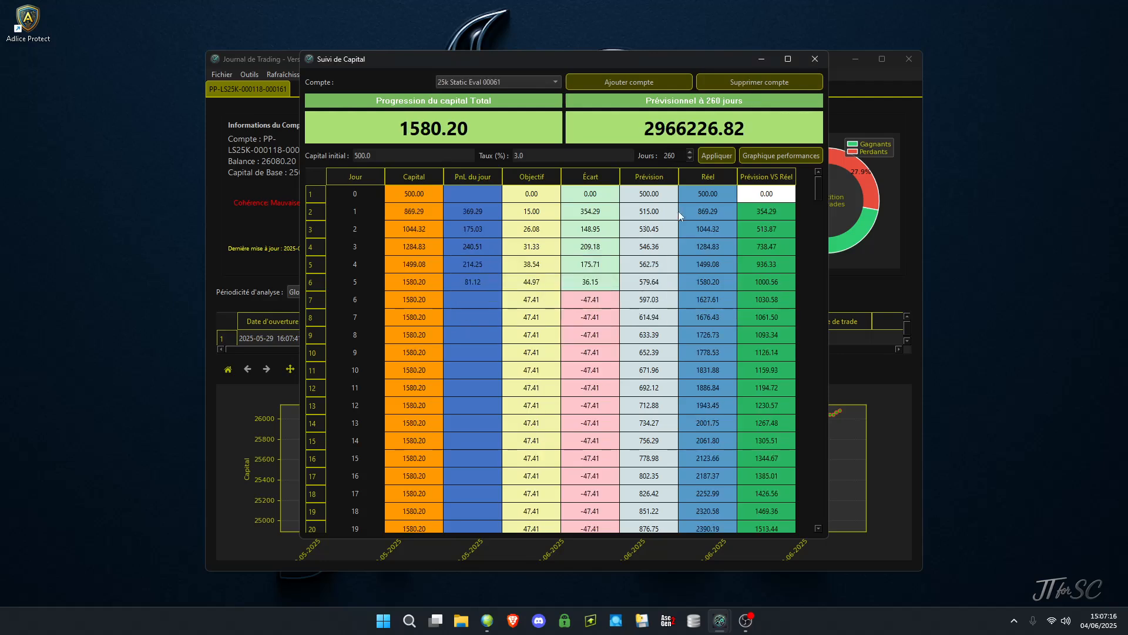